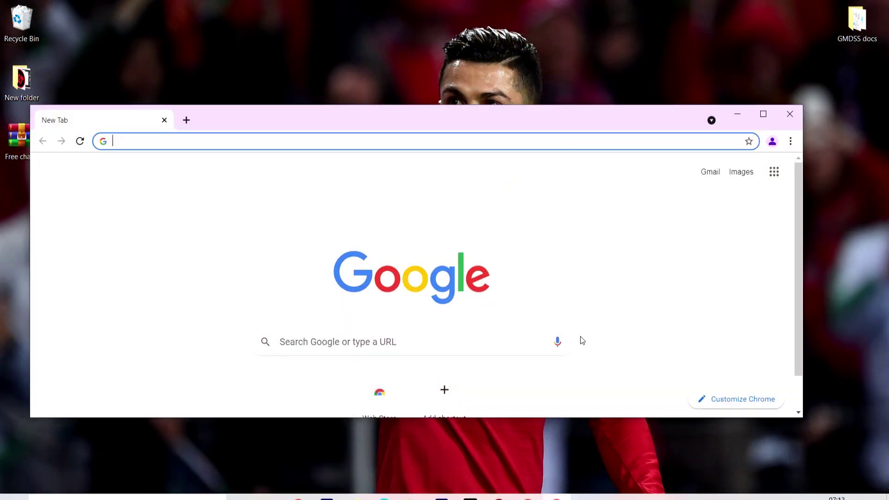
- Search Google for "open cpn download" and open the official OpenCPN download page
double_click(559, 114)
click(493, 28)
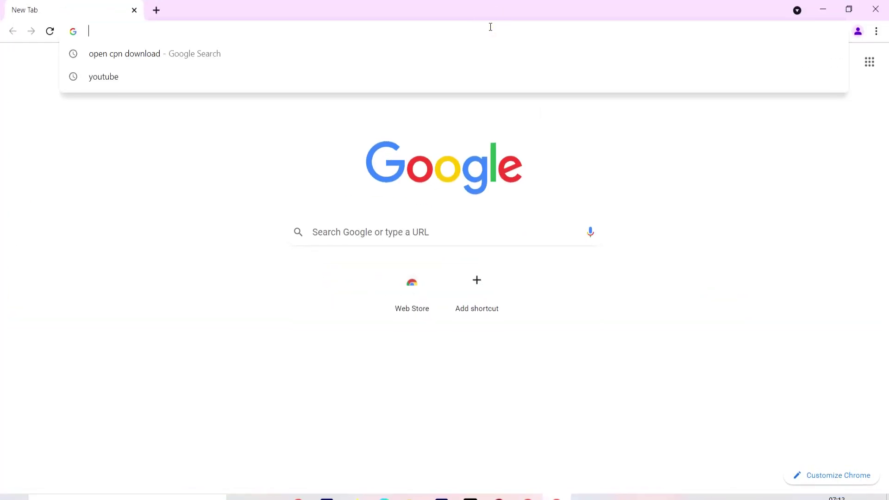
text(open cpn download)
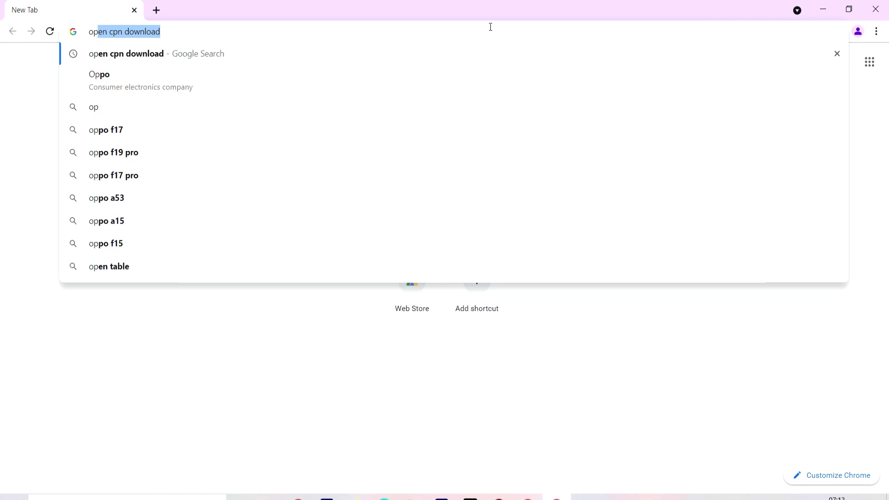
key(Return)
click(196, 176)
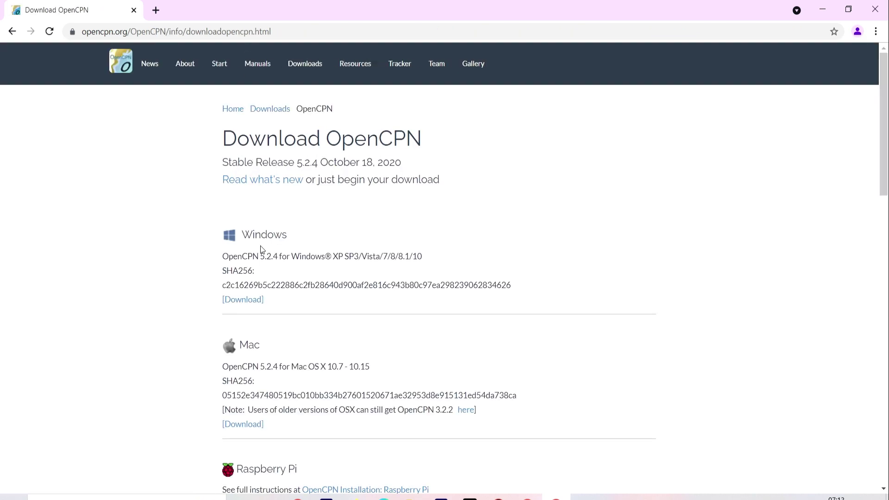
- Download the Windows installer of OpenCPN 5.2.4 and launch it, leaving the browser minimized
click(234, 304)
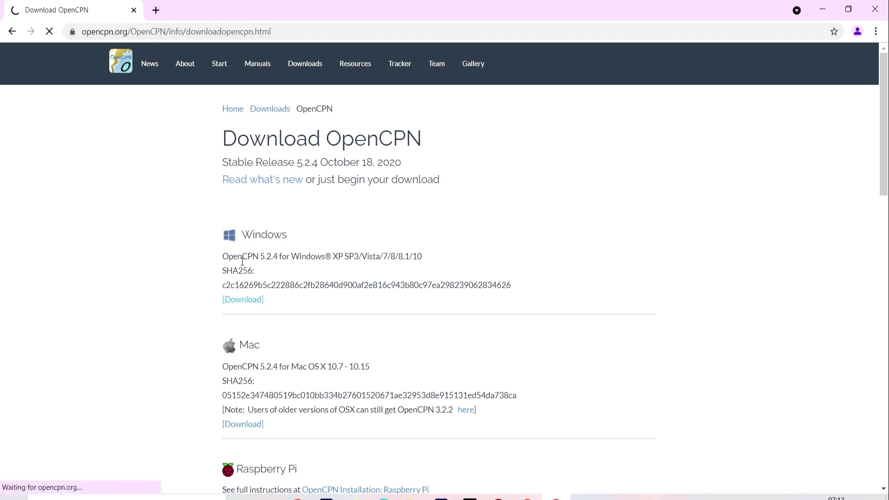
click(423, 125)
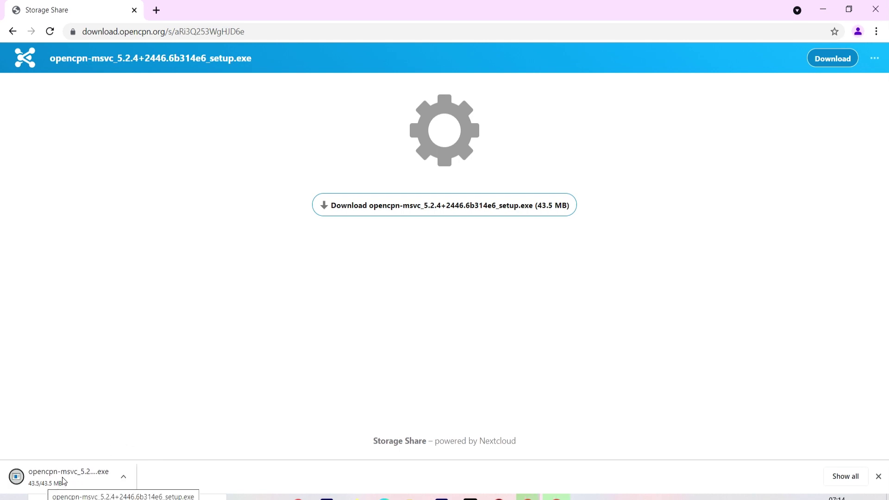
click(61, 477)
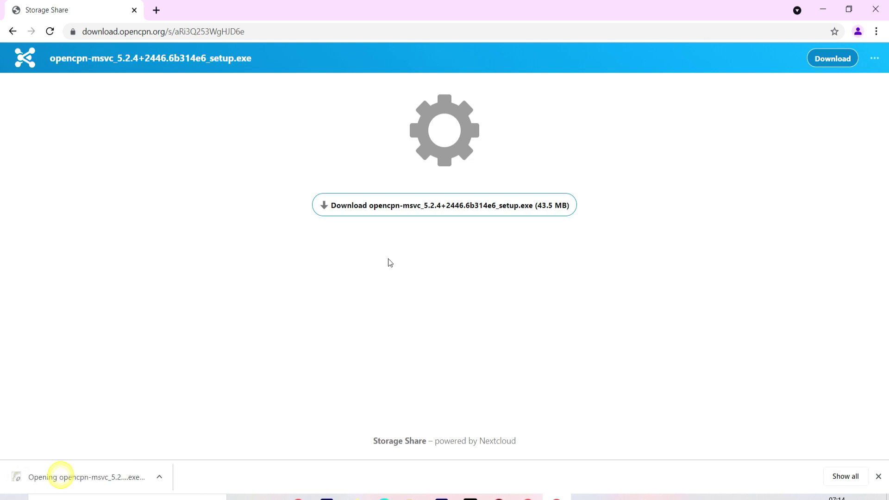
click(798, 7)
click(834, 6)
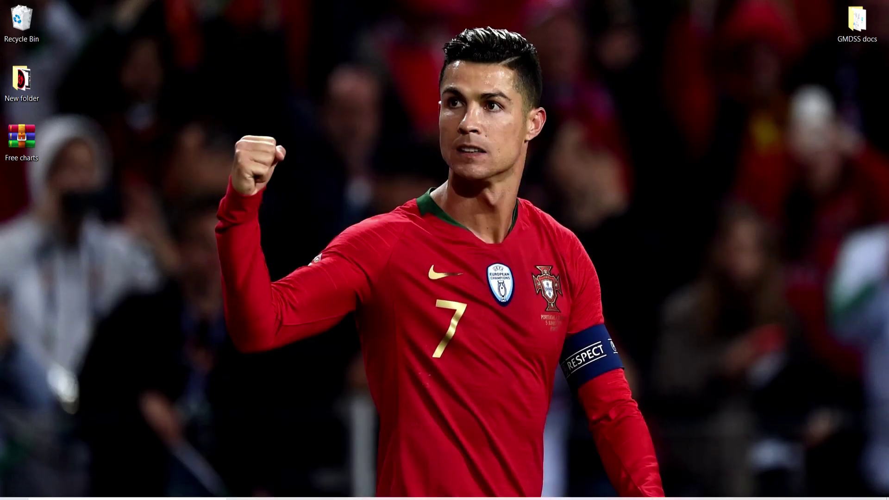
click(462, 280)
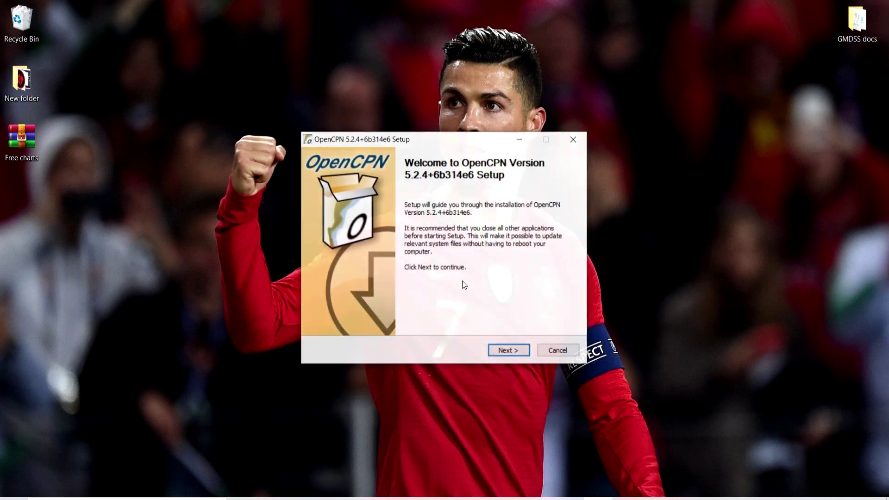
- Install OpenCPN with the default setup options, then accept the program's disclaimer
click(523, 356)
click(523, 355)
click(521, 352)
click(519, 351)
click(518, 352)
click(518, 352)
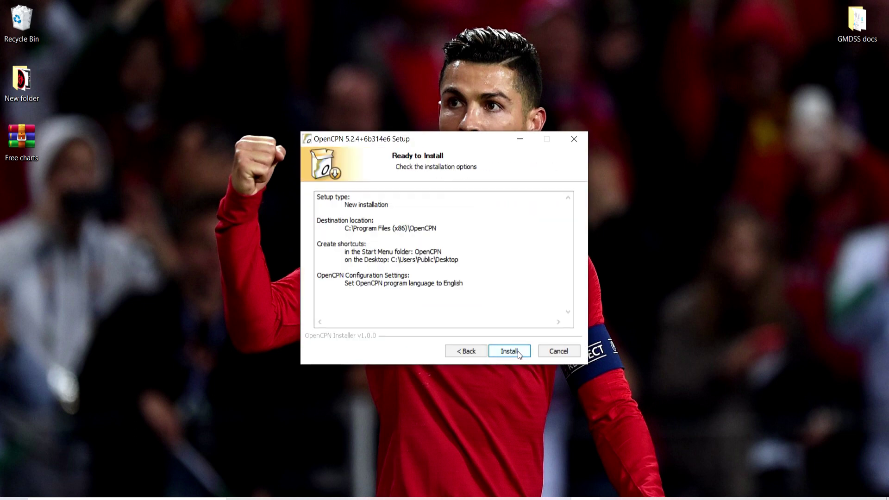
click(518, 351)
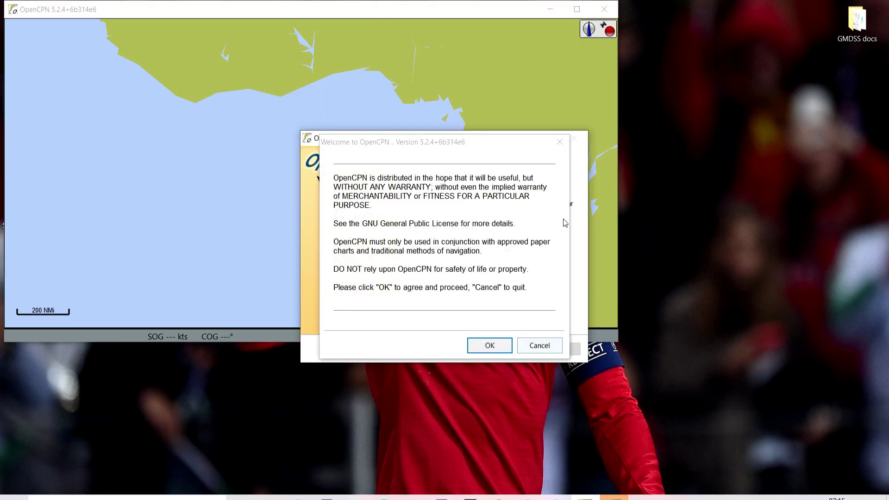
click(500, 342)
- Examine the basic background map around Europe, the Mediterranean and Central Asia at different scales
scroll(516, 273, up, 5)
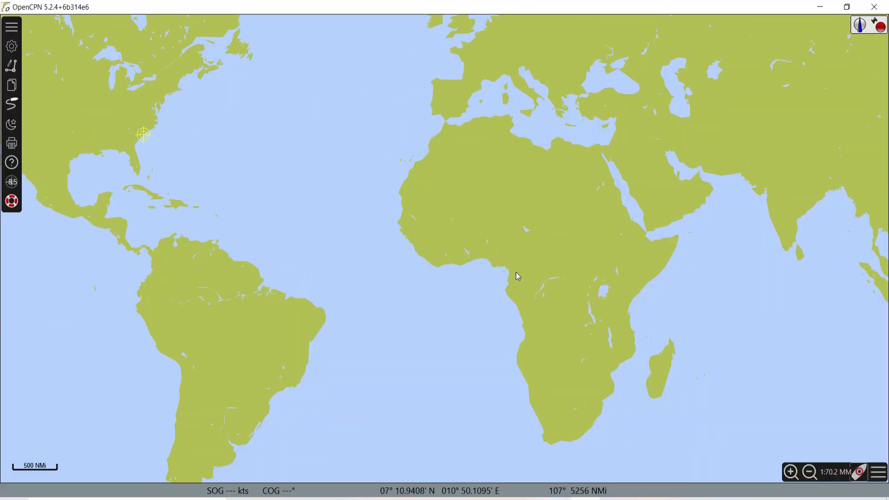
scroll(550, 326, up, 6)
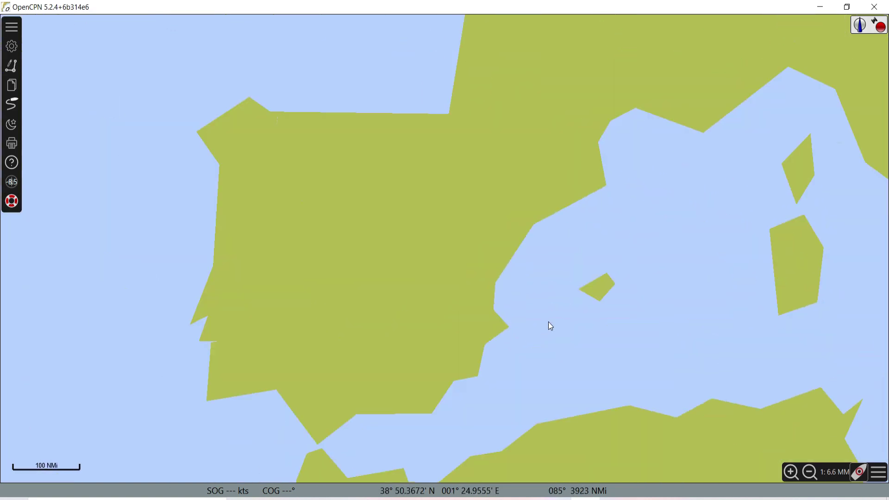
scroll(483, 308, down, 8)
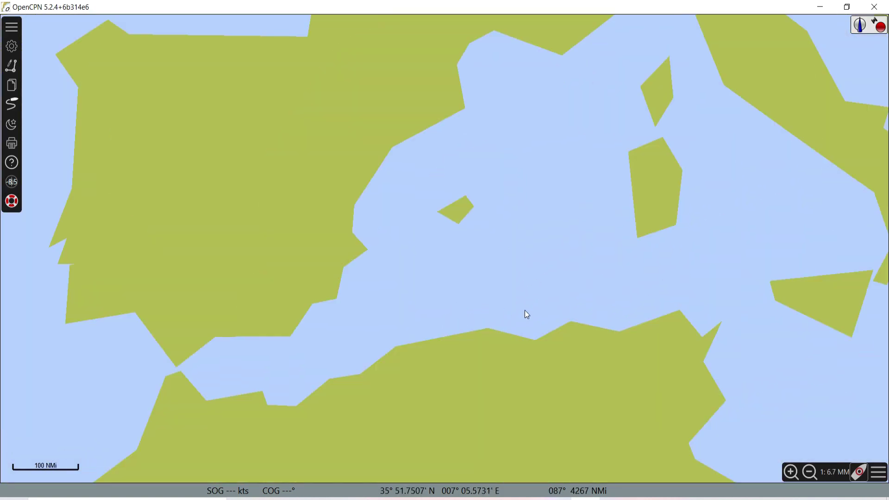
drag(441, 338, 78, 255)
scroll(185, 230, up, 2)
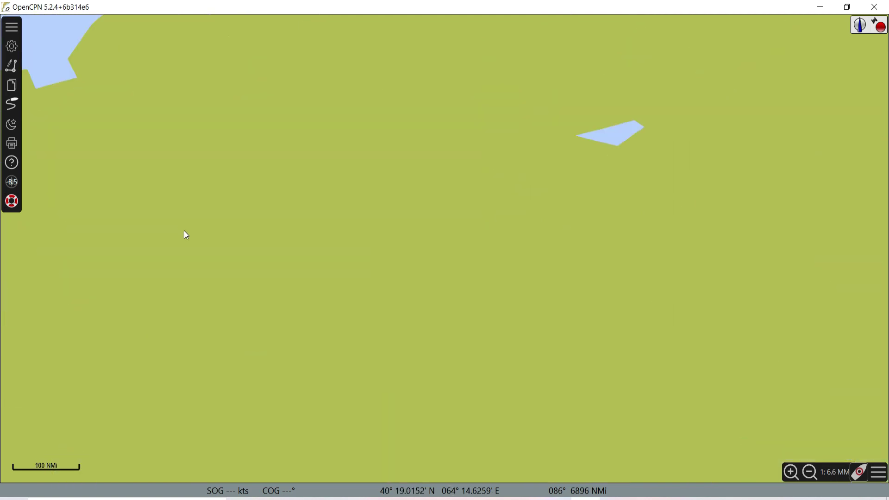
drag(231, 181, 738, 442)
scroll(738, 442, up, 2)
scroll(623, 431, down, 1)
scroll(623, 431, down, 6)
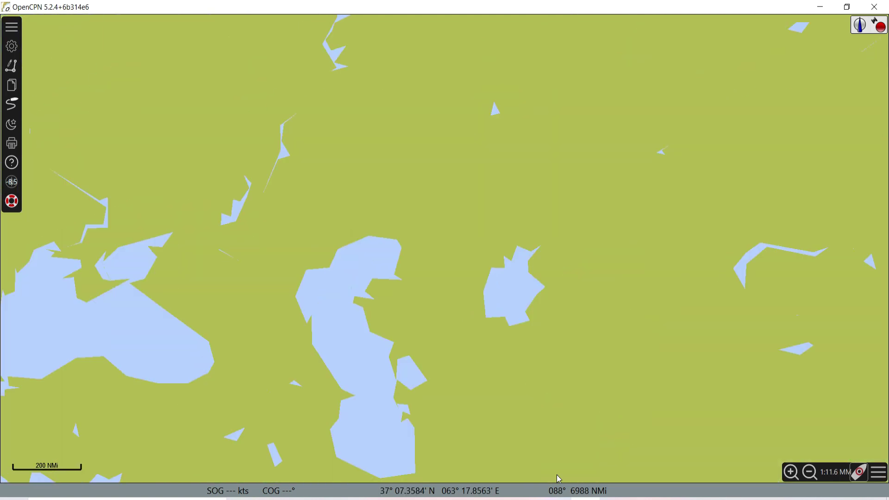
- Extract the Free charts archive on the desktop into its own folder and place that folder below the archive
click(821, 6)
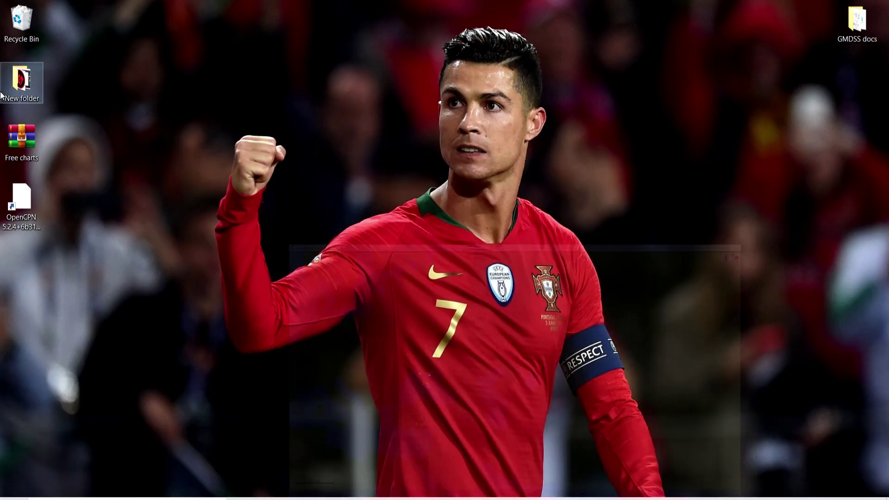
drag(21, 136, 191, 92)
right_click(193, 106)
click(200, 85)
right_click(201, 84)
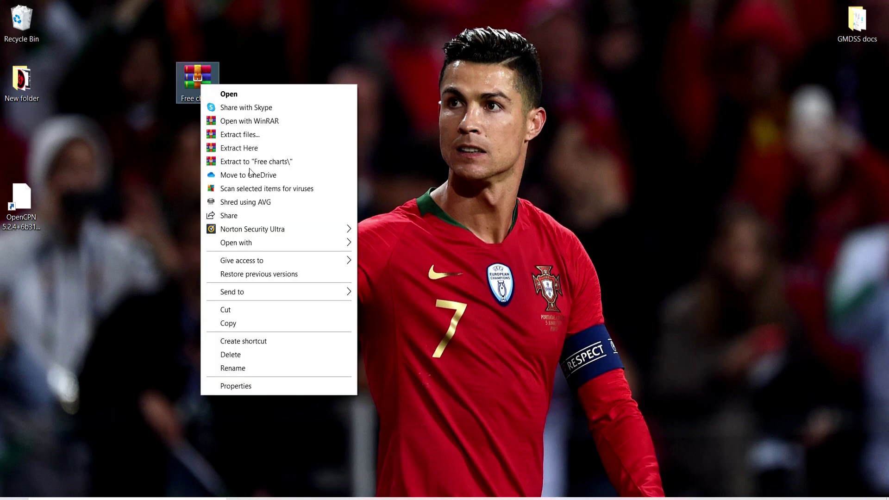
click(253, 161)
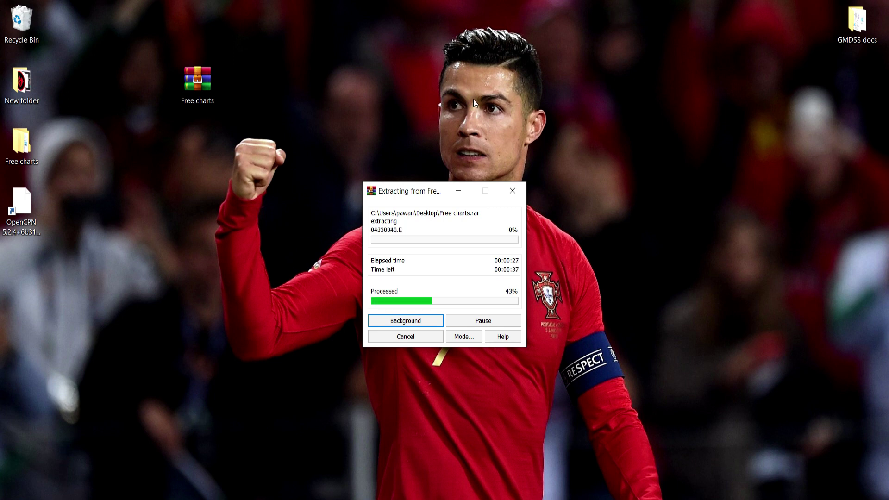
drag(22, 145, 206, 215)
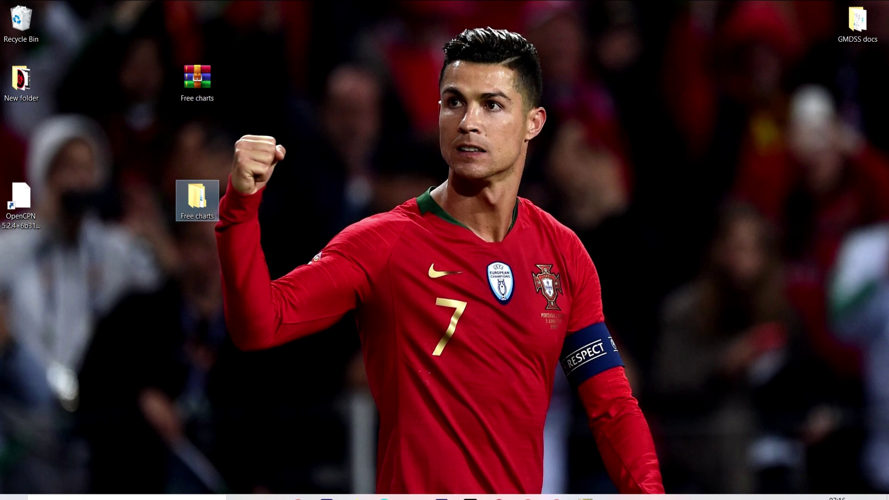
- Switch to OpenCPN, add the desktop's Free charts folder as a chart directory, and apply the options
click(463, 498)
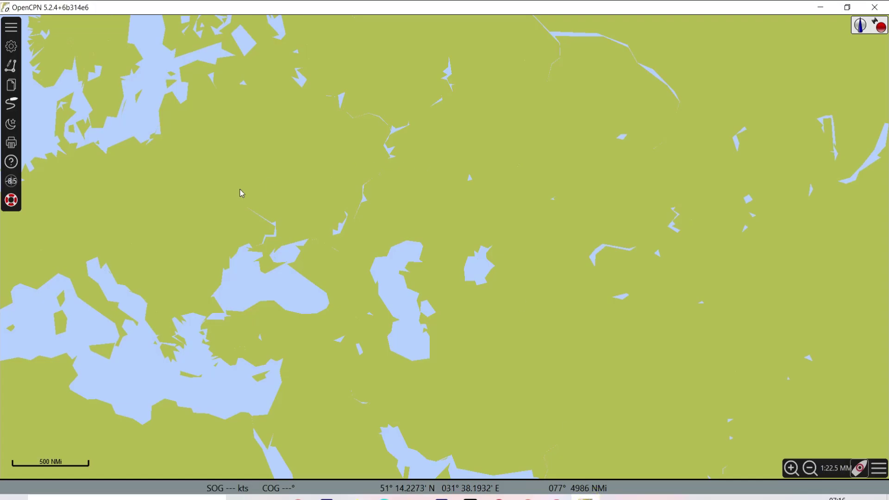
click(11, 46)
click(351, 121)
click(585, 181)
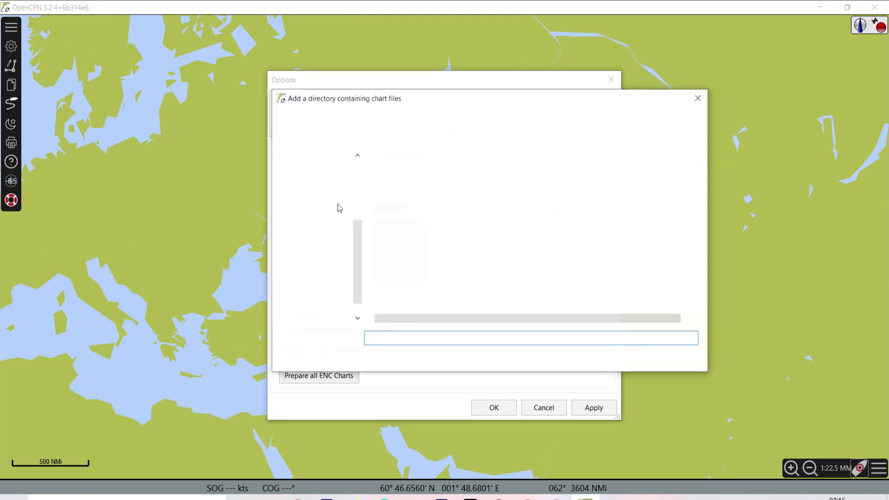
click(303, 226)
click(407, 202)
click(621, 359)
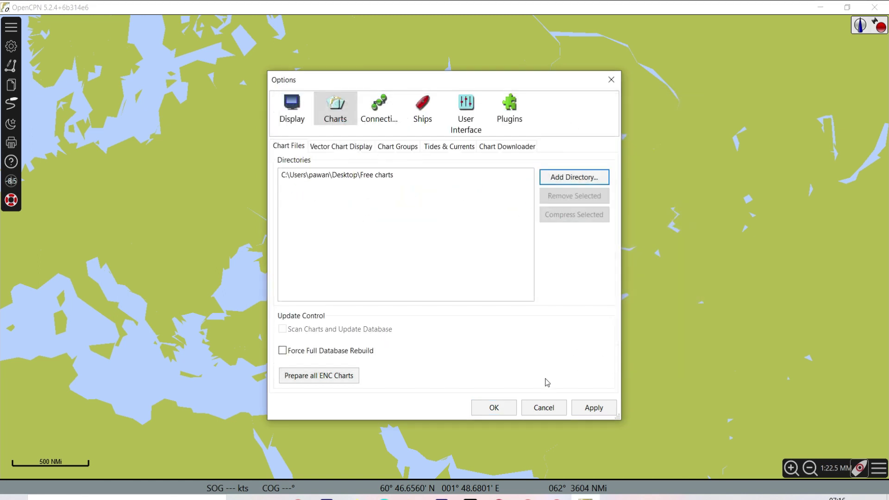
click(591, 409)
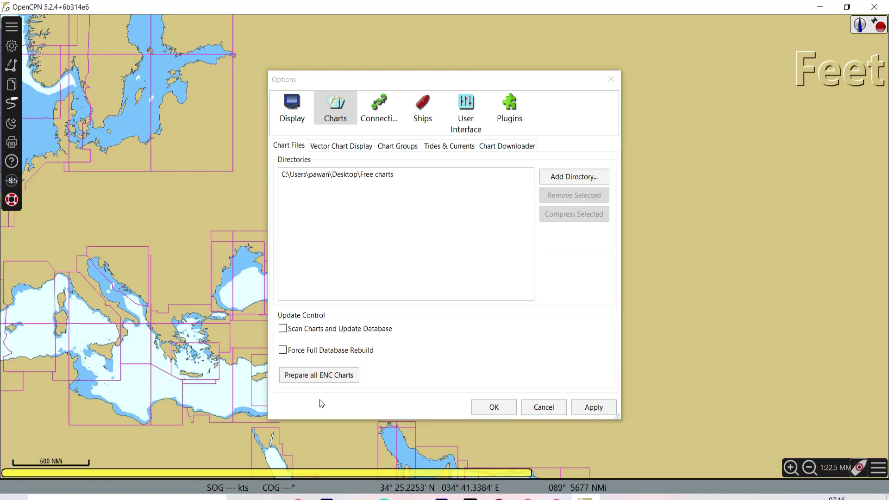
click(604, 407)
click(493, 408)
- Examine the detail of the loaded charts along the Spanish coast northeast of Barcelona, around San Pol and Calella
drag(206, 323, 632, 266)
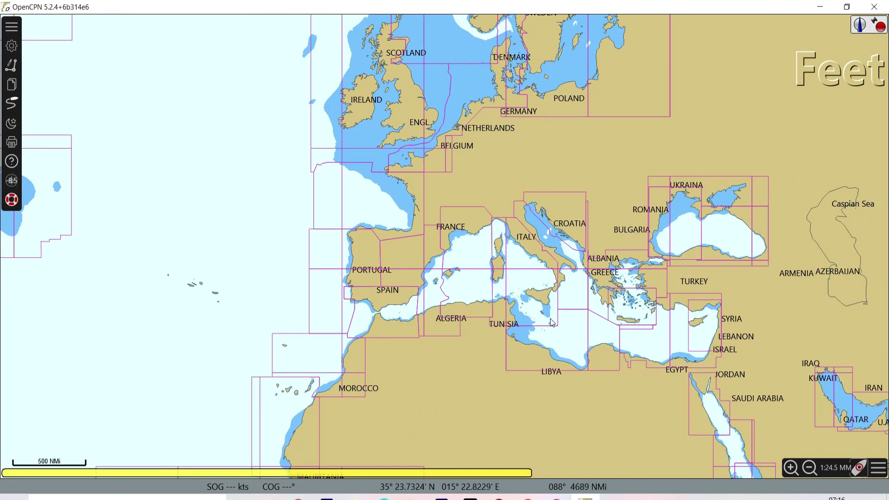
scroll(564, 306, down, 1)
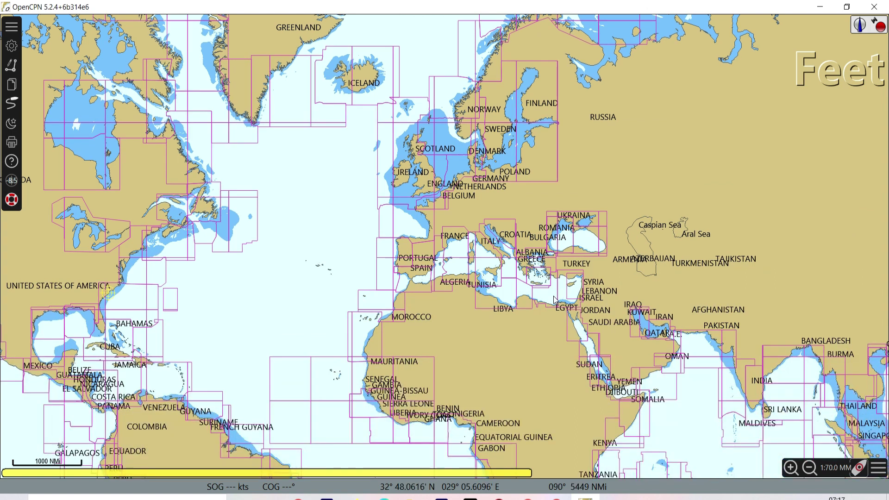
scroll(460, 245, up, 4)
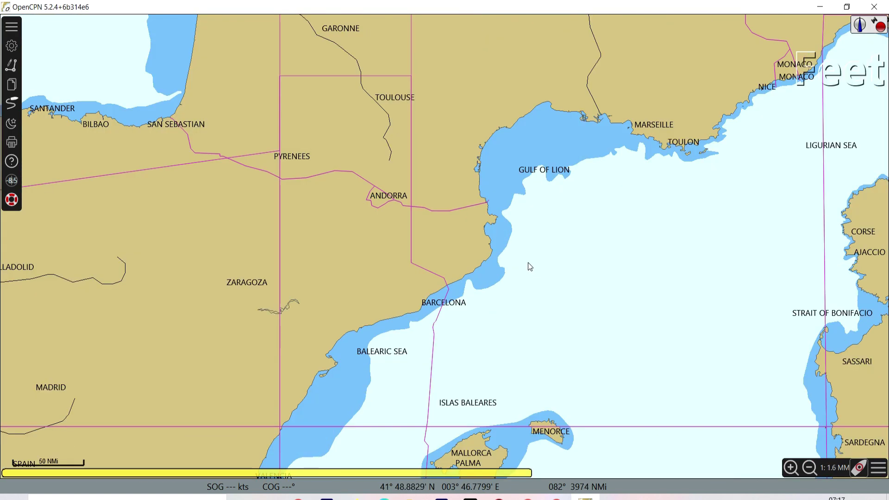
scroll(529, 264, up, 2)
scroll(512, 330, up, 2)
drag(512, 331, 475, 151)
scroll(462, 214, up, 1)
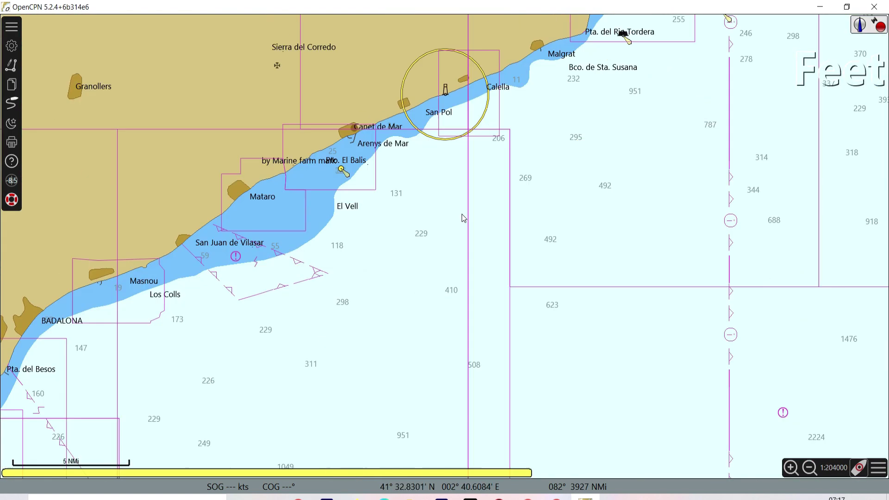
drag(425, 104, 491, 345)
scroll(491, 345, up, 2)
drag(610, 445, 390, 147)
scroll(391, 147, up, 1)
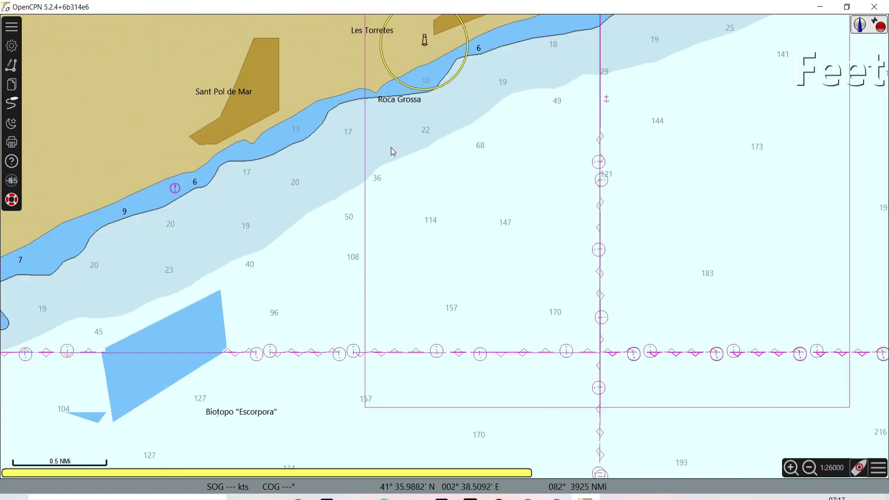
scroll(438, 335, down, 4)
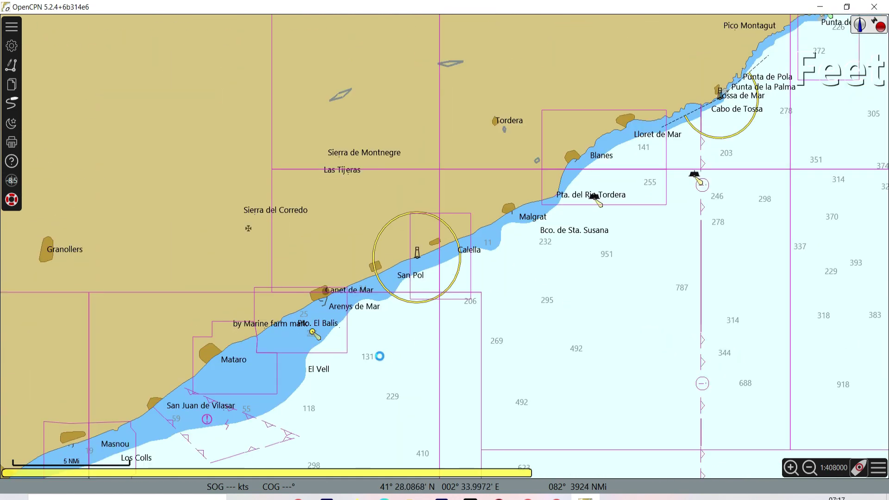
- Examine the western Mediterranean charts and the traffic separation scheme in the Strait of Gibraltar near Tarifa
scroll(311, 374, down, 5)
drag(273, 413, 332, 151)
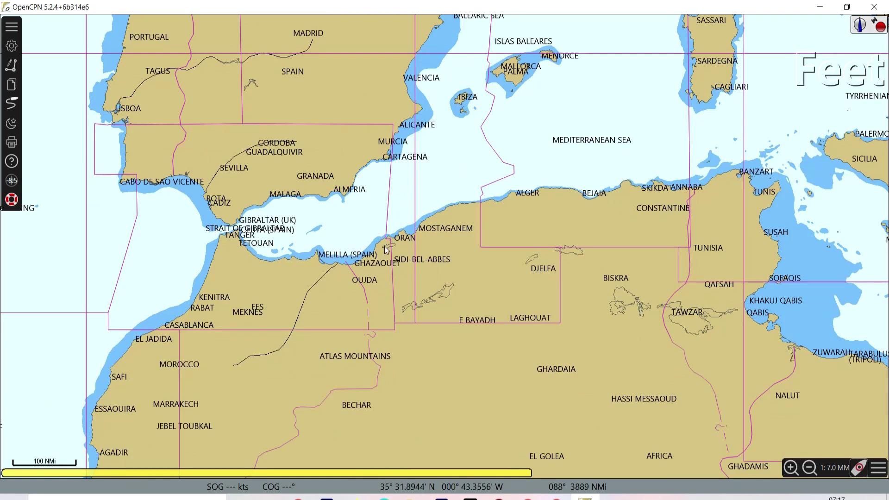
drag(385, 250, 199, 230)
drag(474, 236, 720, 247)
drag(169, 240, 307, 254)
scroll(446, 250, up, 1)
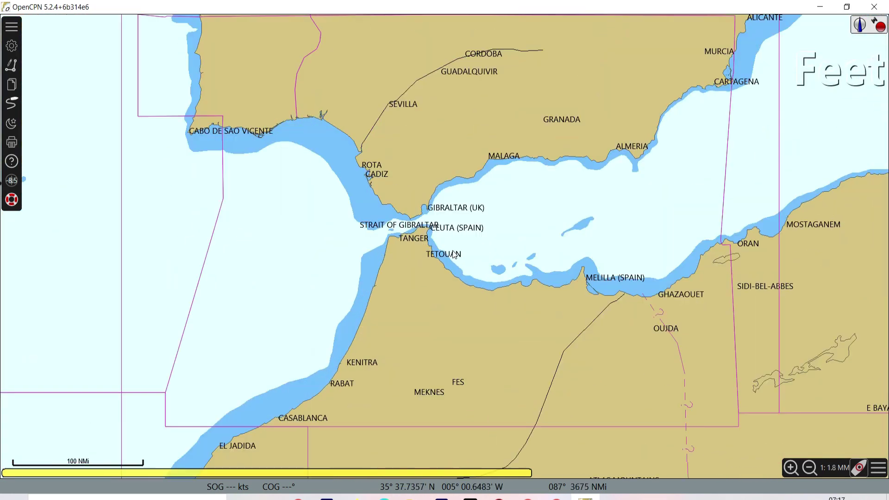
scroll(454, 255, up, 5)
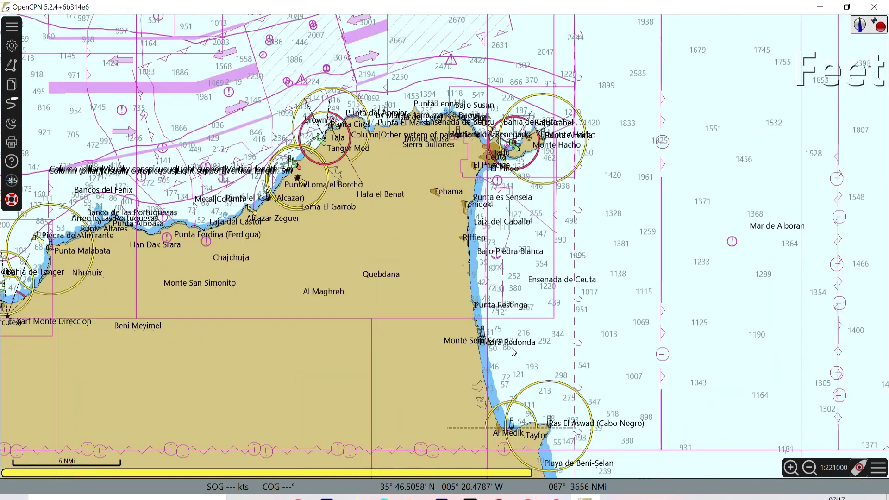
drag(512, 352, 613, 442)
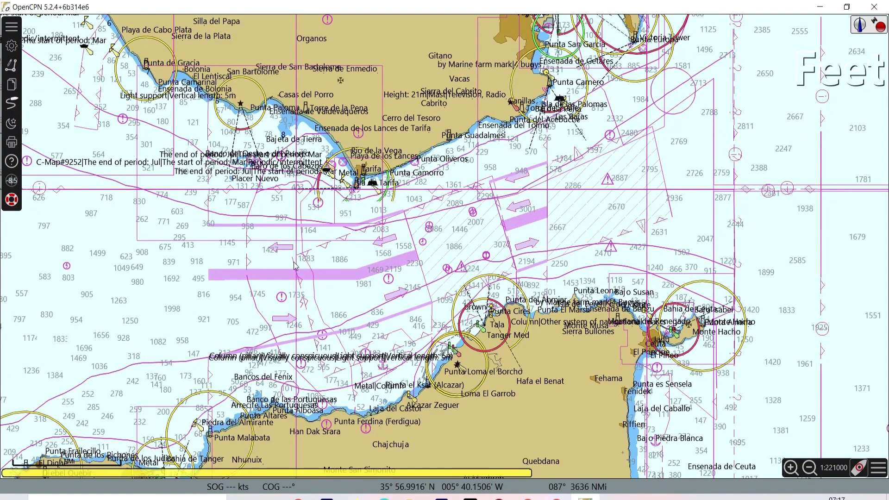
scroll(472, 251, up, 1)
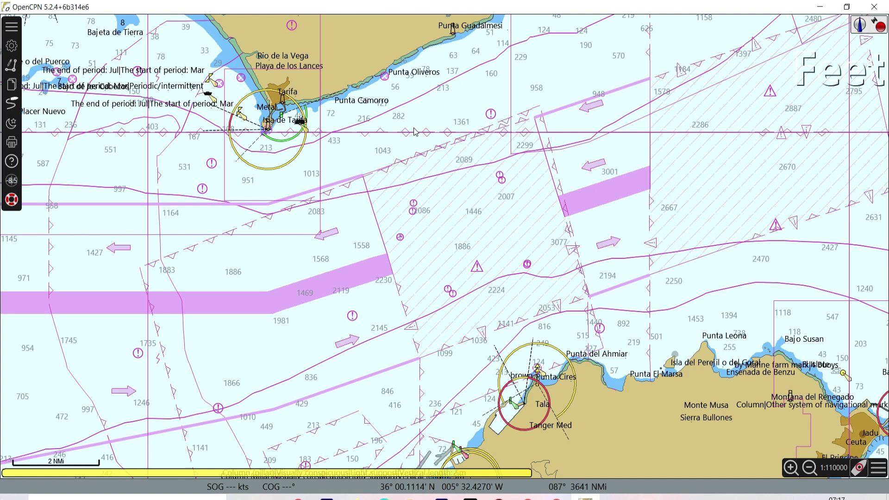
- Create a westbound route about 17.2 NMi long with five waypoints through the Strait of Gibraltar, passing south of Tarifa
click(11, 64)
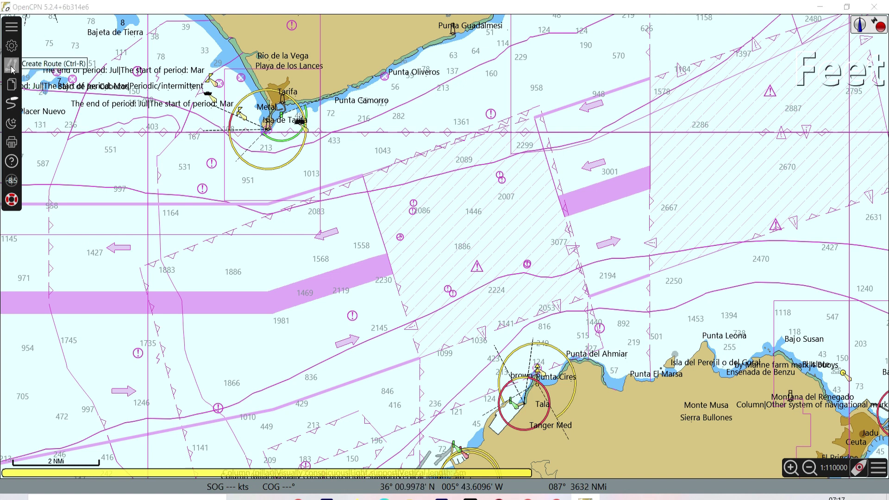
click(12, 27)
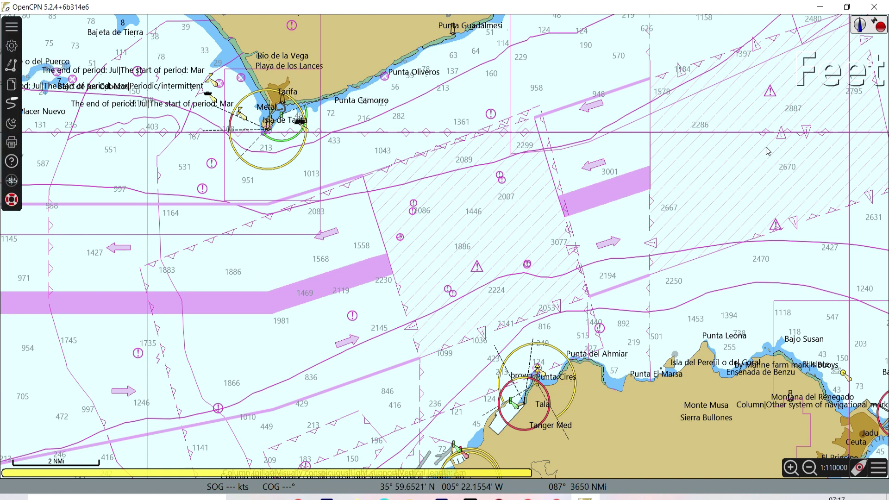
click(676, 125)
click(15, 68)
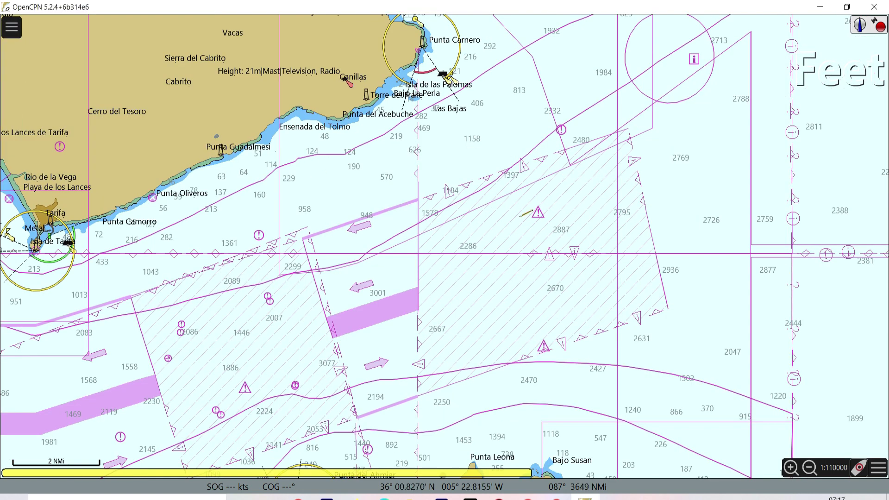
click(535, 213)
click(384, 268)
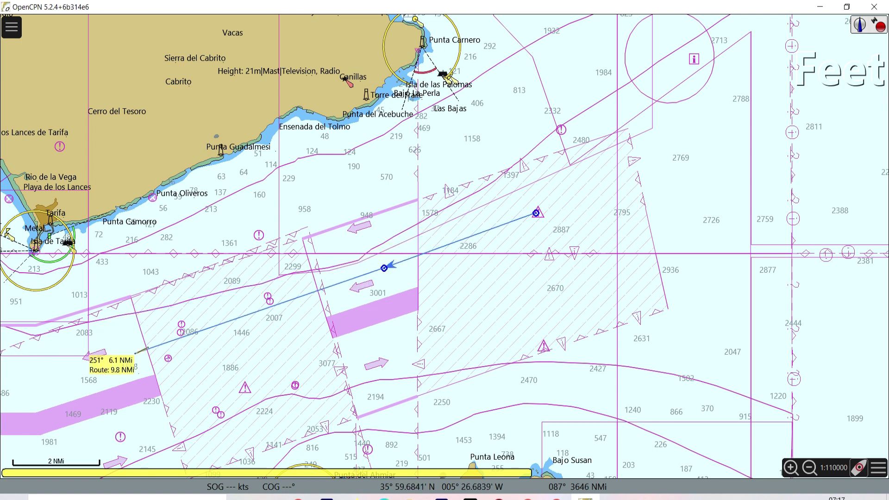
click(134, 353)
click(37, 375)
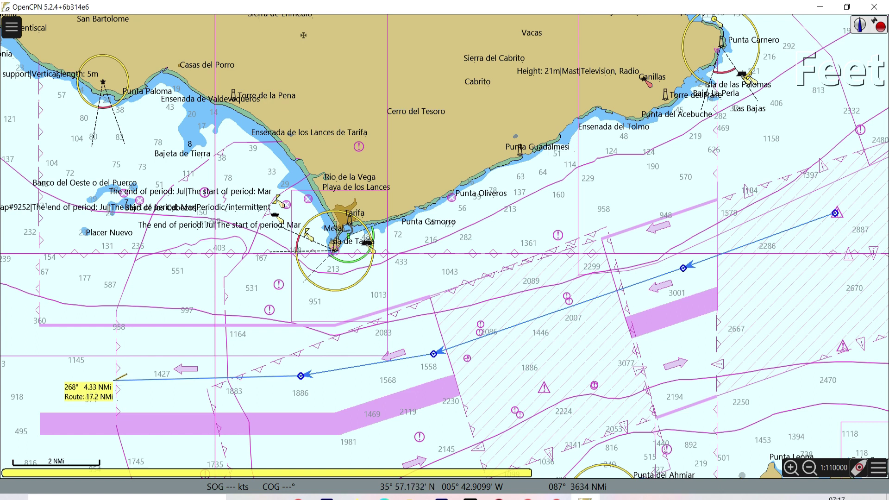
click(114, 380)
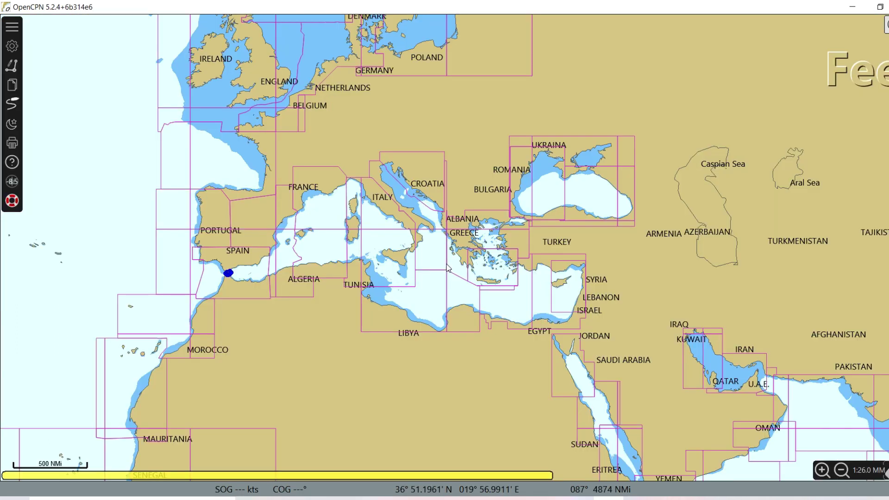
- Examine the chart coverage from Europe and the Mediterranean across the Indian Ocean to Southeast Asia and Australia
drag(544, 262, 493, 200)
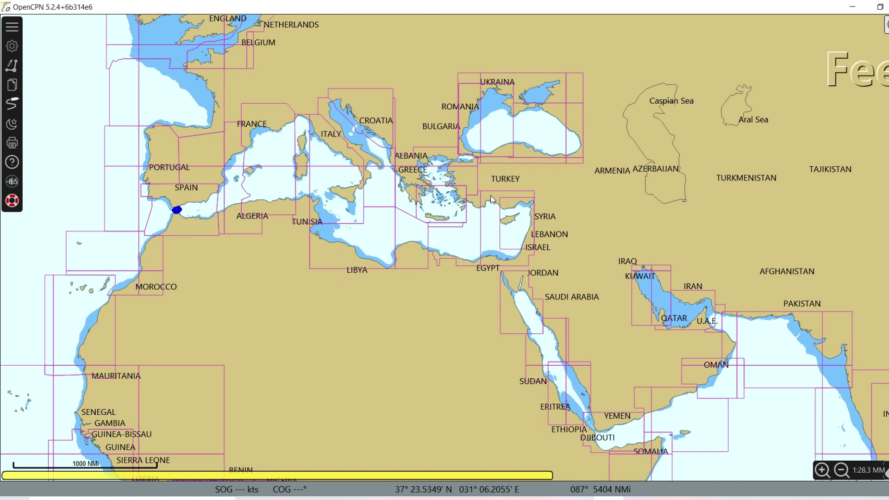
drag(426, 207, 513, 272)
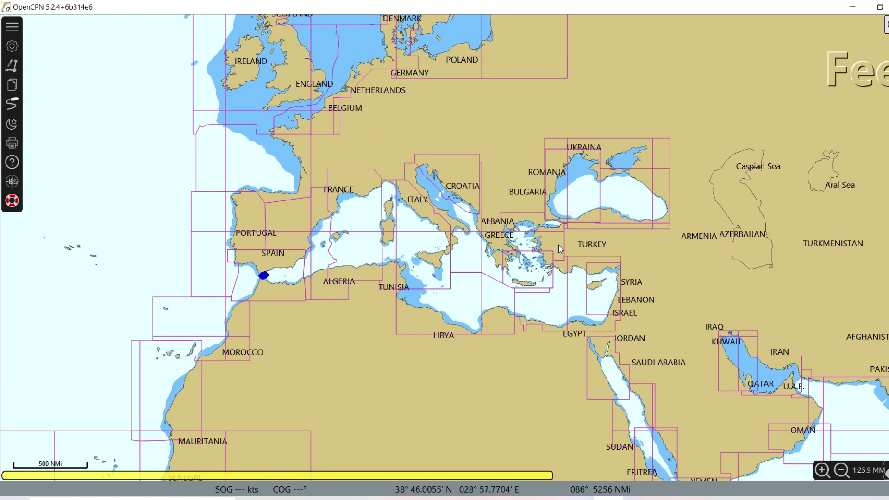
scroll(544, 229, down, 1)
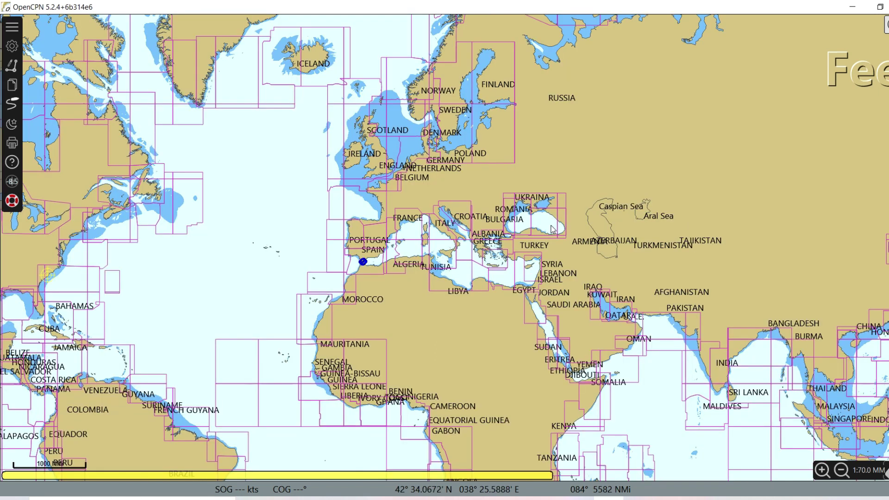
drag(581, 304, 460, 212)
drag(658, 304, 532, 296)
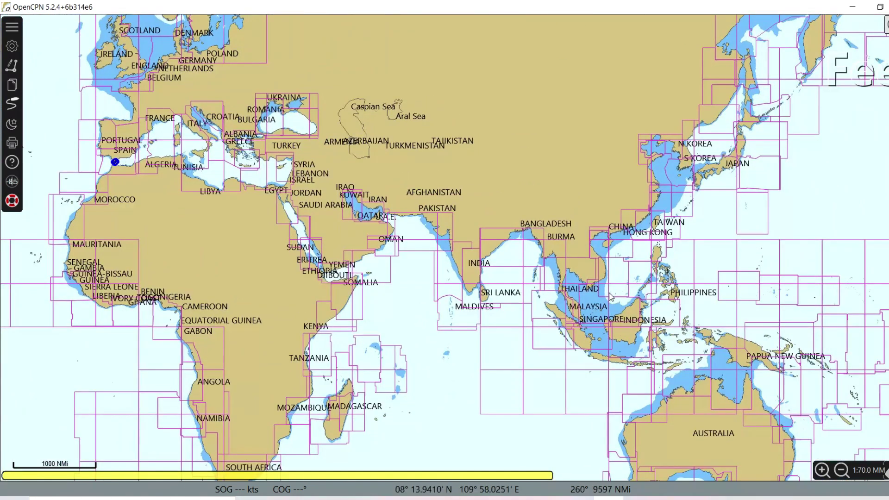
drag(614, 316, 594, 230)
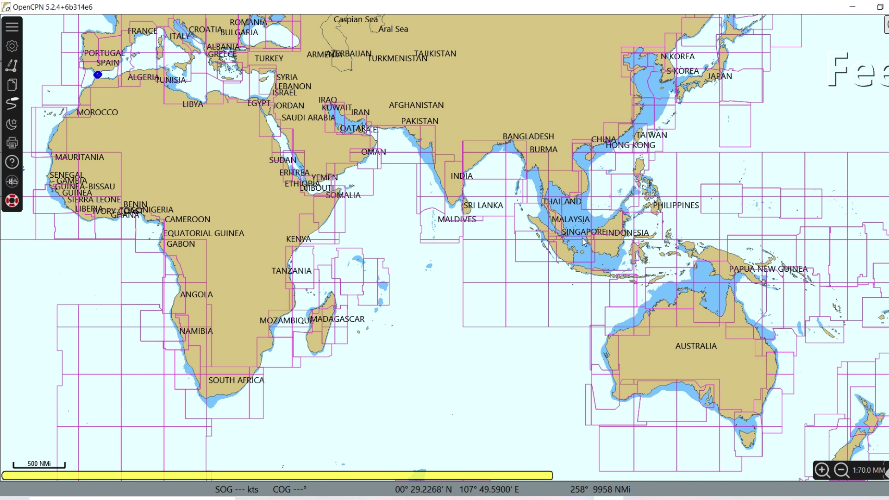
- Examine the detail of the charts in the Strait of Malacca between Sumatra and the Malay Peninsula
scroll(582, 238, up, 1)
scroll(516, 246, up, 1)
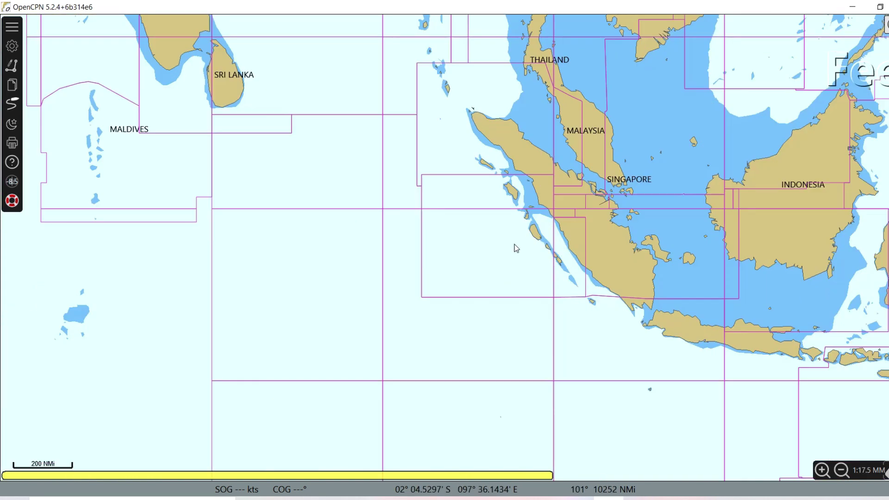
scroll(589, 217, up, 1)
scroll(562, 204, up, 1)
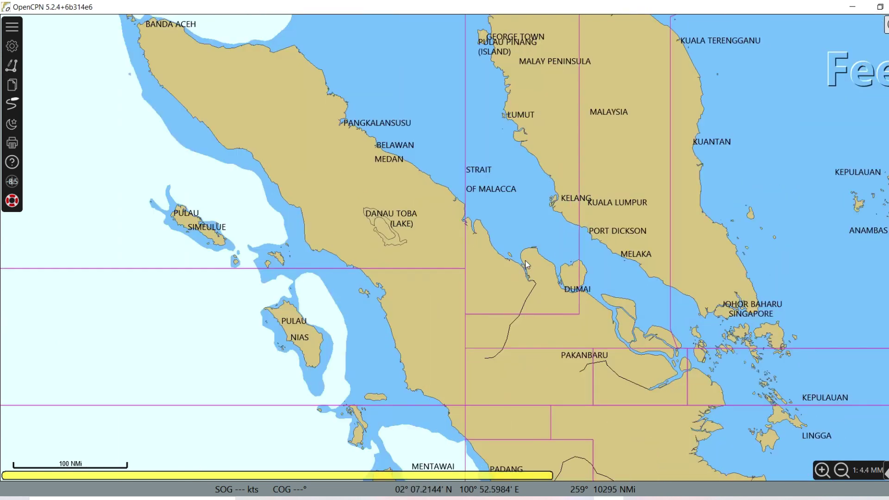
scroll(559, 265, up, 1)
scroll(543, 284, up, 1)
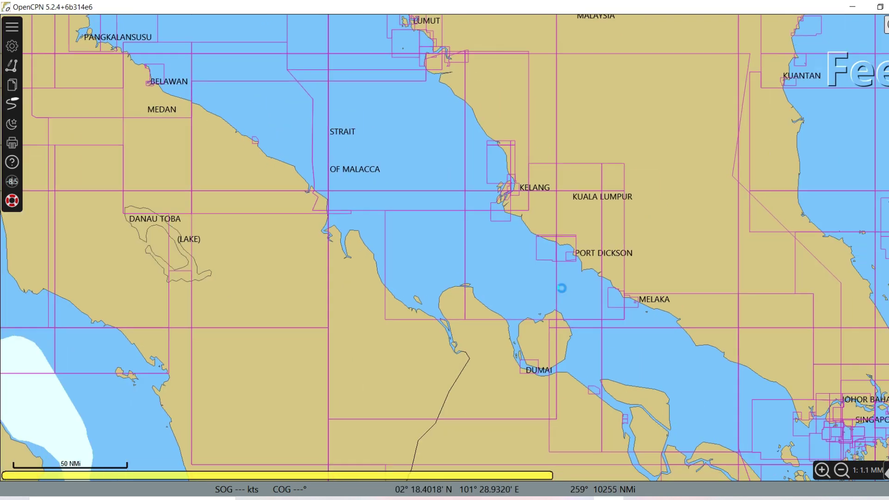
drag(609, 314, 488, 178)
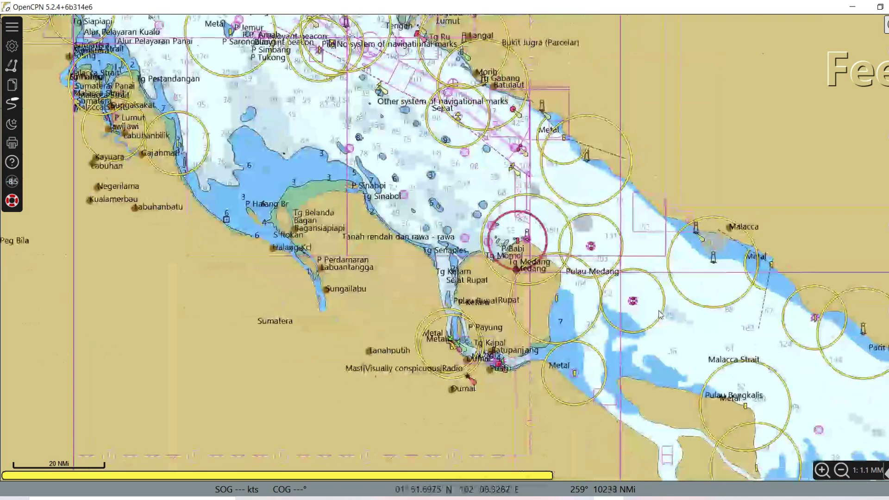
drag(384, 99, 576, 311)
scroll(550, 277, up, 1)
scroll(653, 335, down, 6)
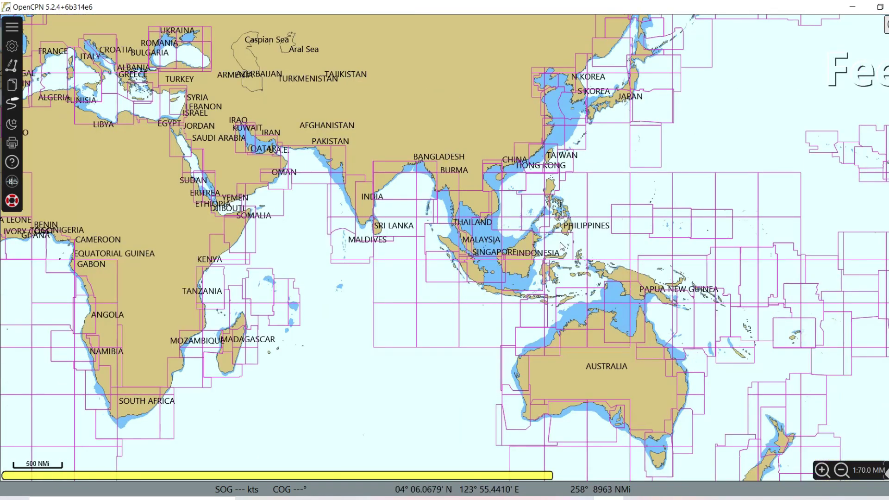
- Examine the chart coverage of Panama, from the Golfo de los Mosquitos to the canal between Cristobal and Bahia de Panama
drag(537, 234, 883, 397)
drag(499, 250, 732, 248)
drag(449, 332, 636, 207)
scroll(469, 259, up, 2)
scroll(498, 125, up, 1)
drag(408, 296, 432, 419)
scroll(498, 124, up, 1)
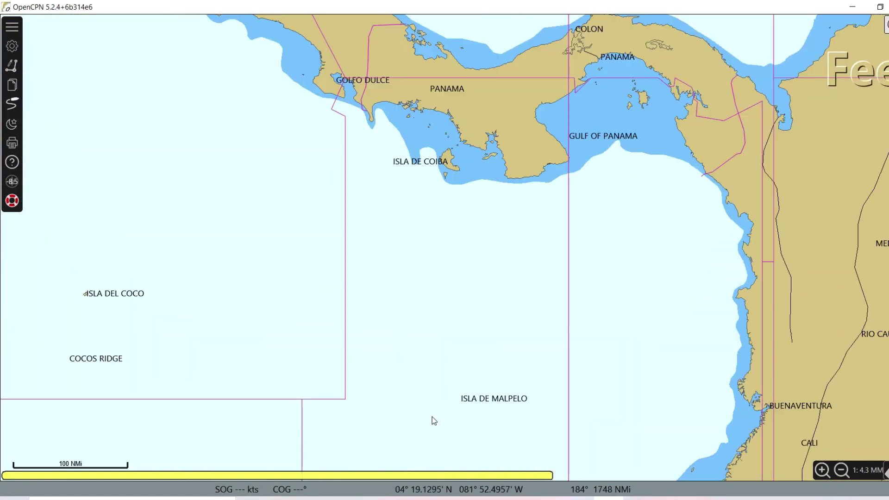
scroll(504, 393, up, 3)
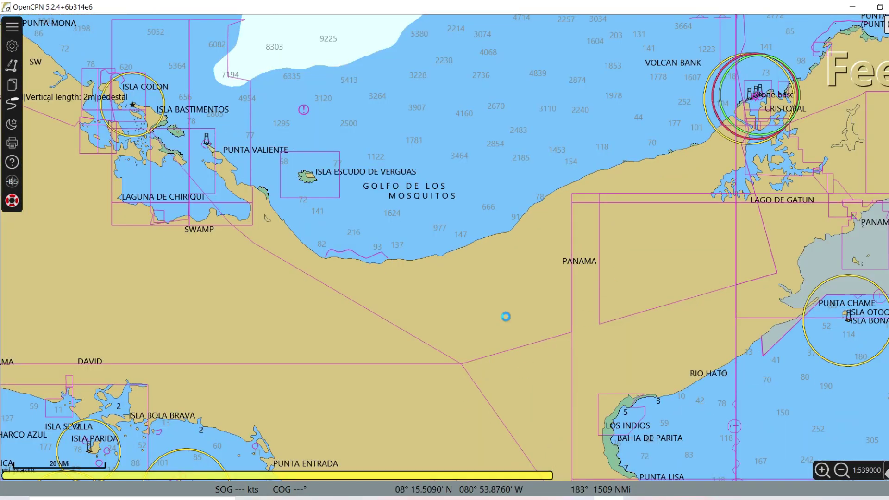
scroll(506, 316, up, 1)
drag(884, 260, 49, 254)
drag(293, 230, 392, 372)
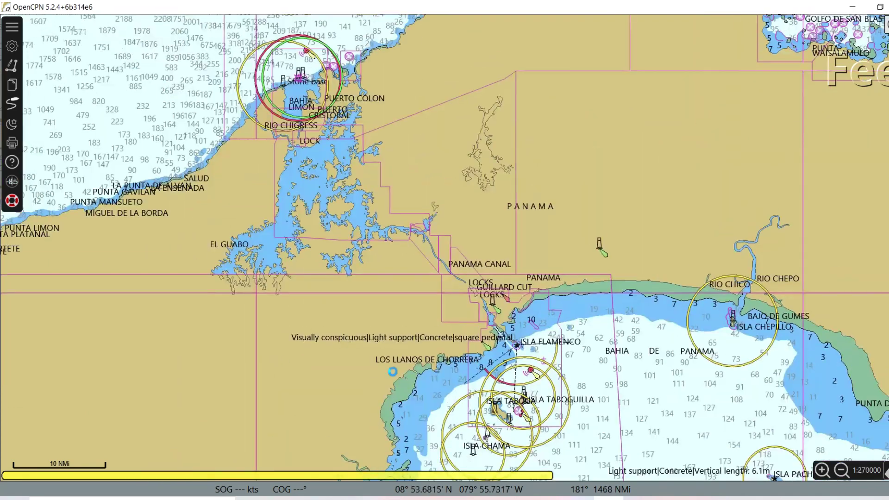
- Examine the buoys and soundings in the Panama Canal's Pacific approach channel near Balboa and Isla Flamenco
drag(500, 442, 408, 281)
scroll(408, 281, up, 1)
scroll(453, 277, up, 1)
drag(493, 270, 465, 161)
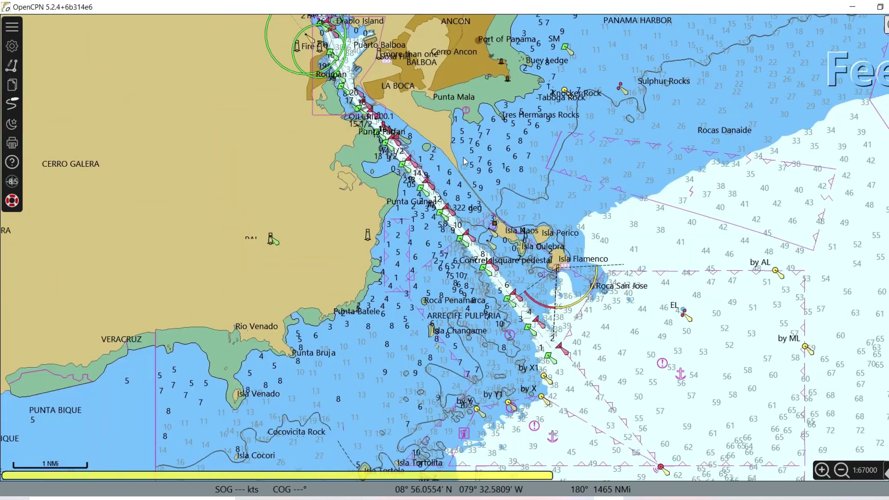
key(Down)
key(Down)
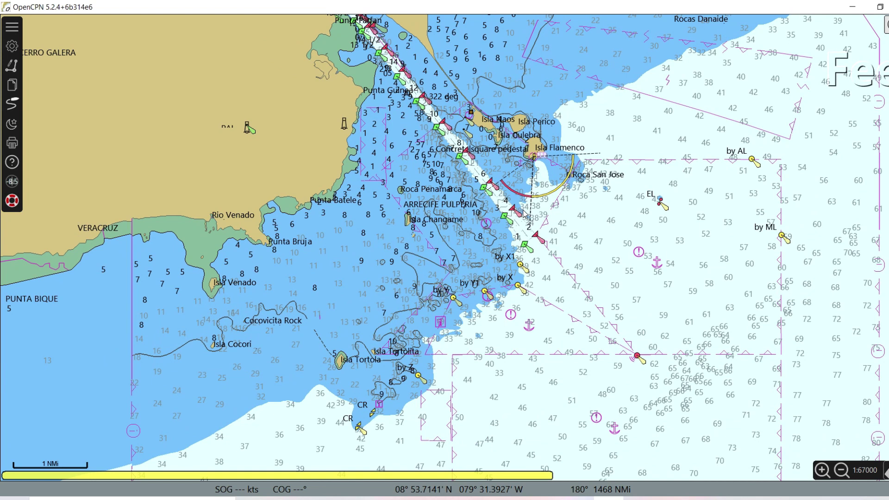
scroll(524, 213, down, 10)
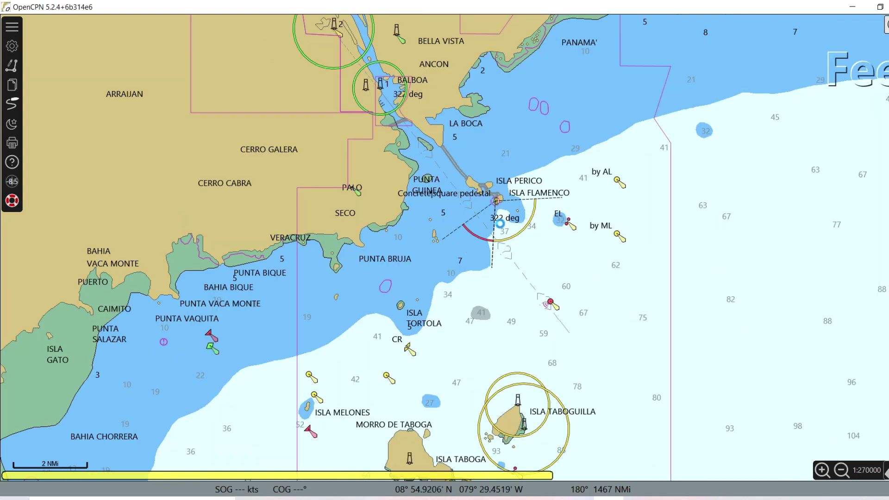
scroll(468, 256, down, 3)
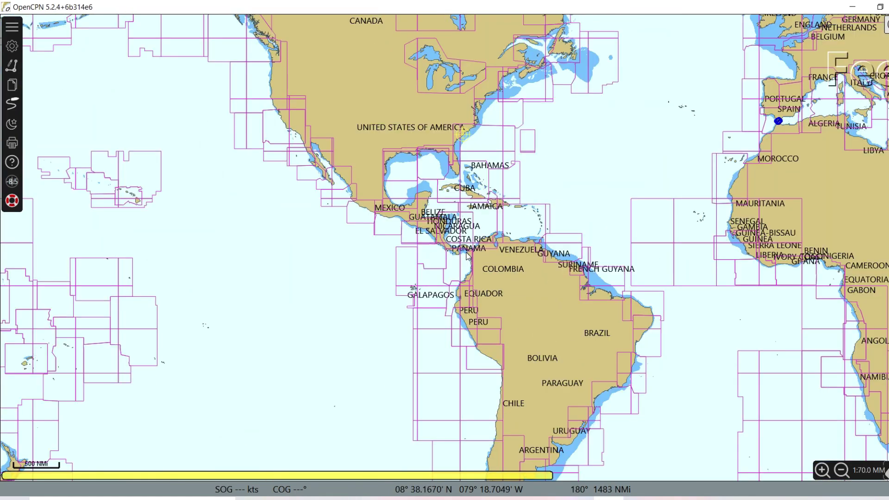